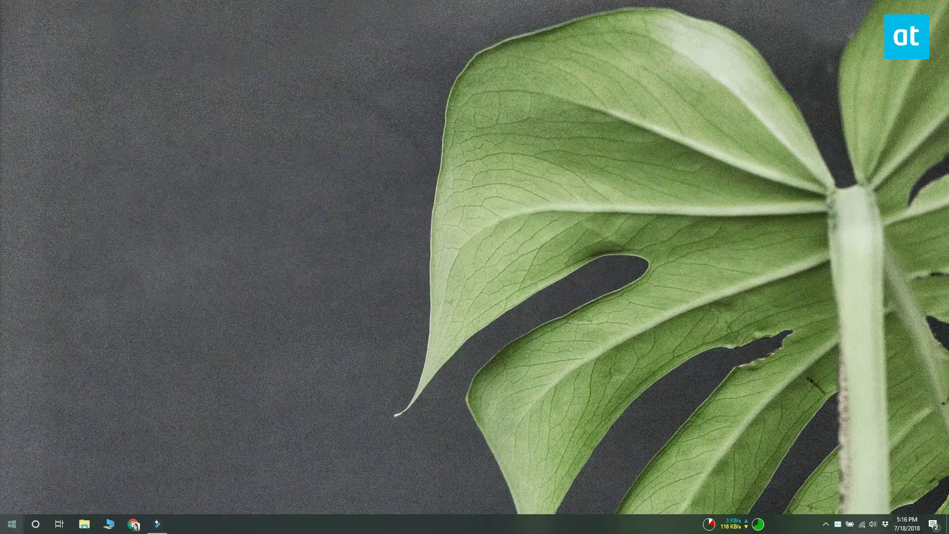
Launch File Explorer and reveal the folder and search options entry from the View ribbon
{"action": "left_click", "coordinate": [85, 525]}
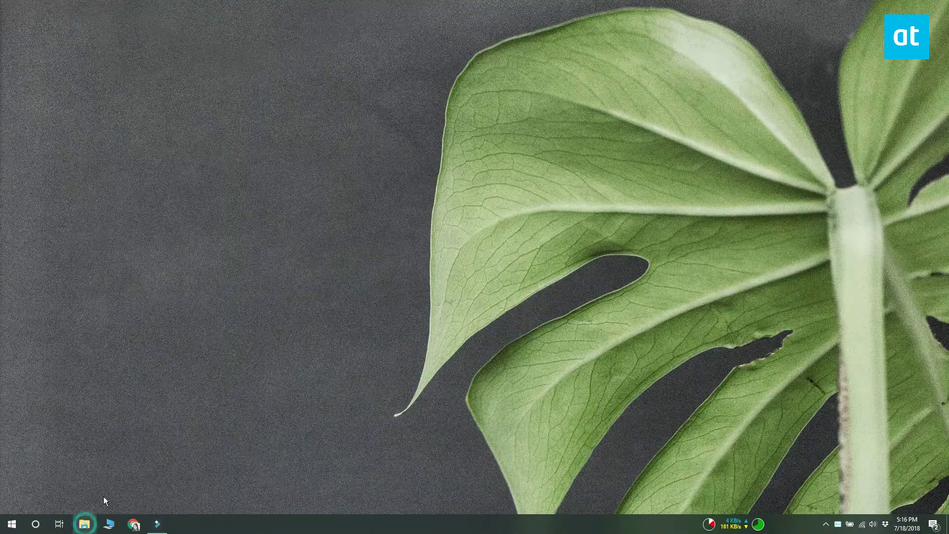
{"action": "left_click_drag", "start_coordinate": [495, 55], "coordinate": [485, 73]}
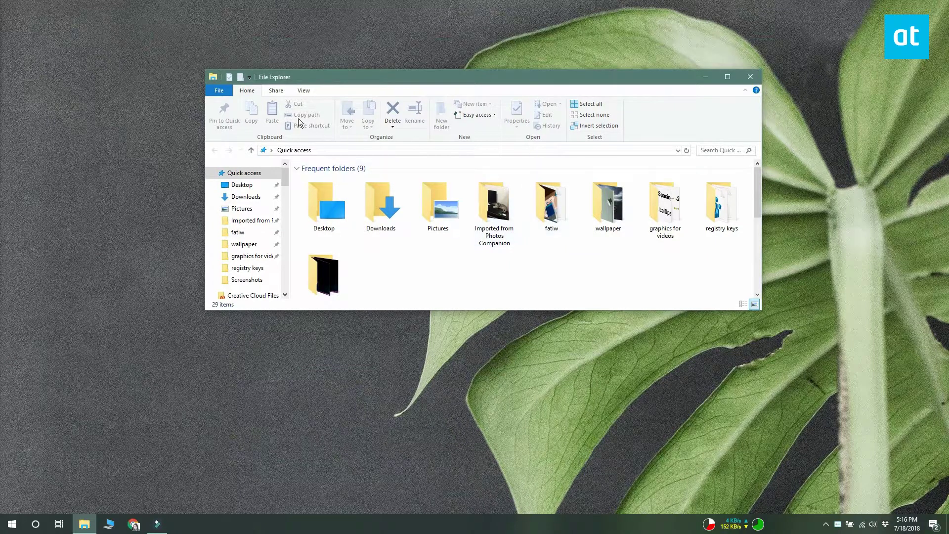
{"action": "left_click", "coordinate": [304, 90]}
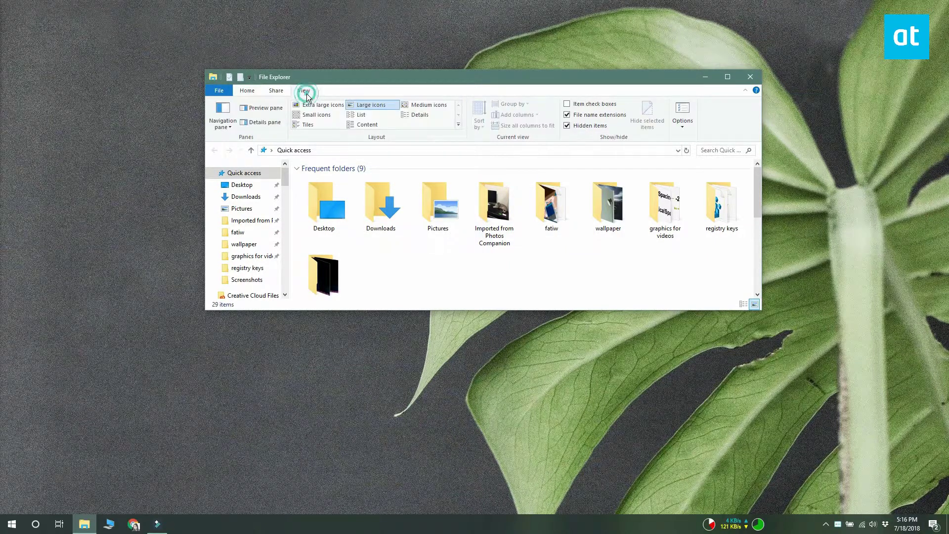
{"action": "left_click", "coordinate": [684, 127]}
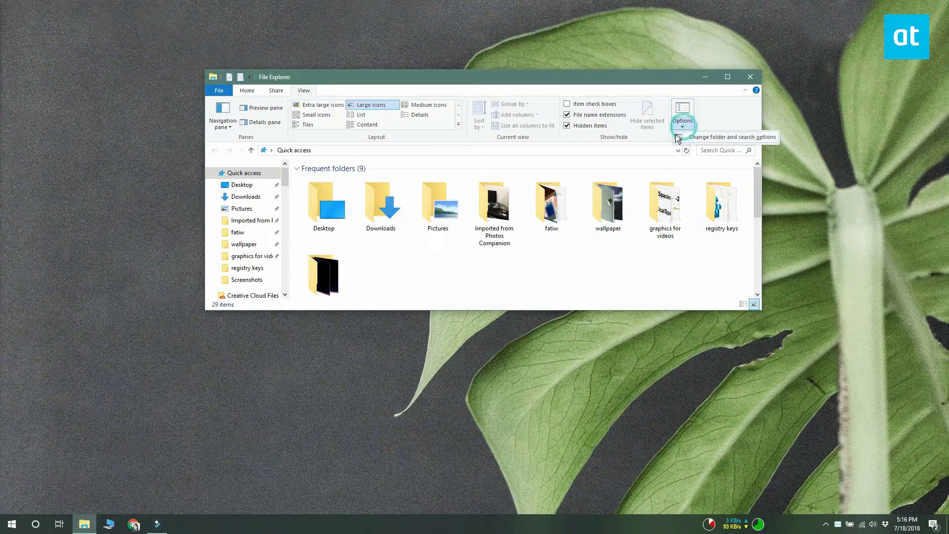
Show hidden files, folders and drives, stop hiding protected OS files, confirm the warning and apply
{"action": "left_click", "coordinate": [776, 144]}
{"action": "left_click", "coordinate": [346, 196]}
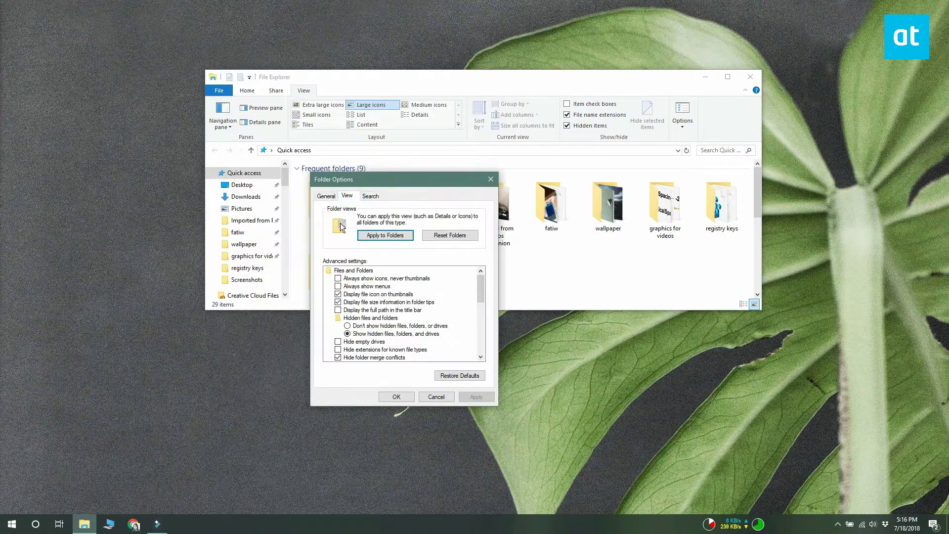
{"action": "scroll", "coordinate": [374, 332], "scroll_direction": "down", "scroll_amount": 1}
{"action": "left_click", "coordinate": [371, 312]}
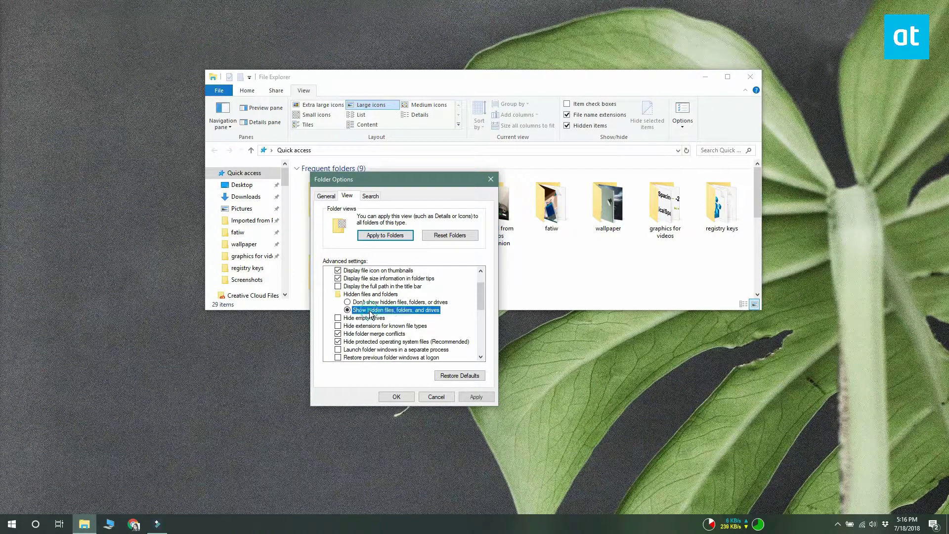
{"action": "scroll", "coordinate": [356, 328], "scroll_direction": "down", "scroll_amount": 1}
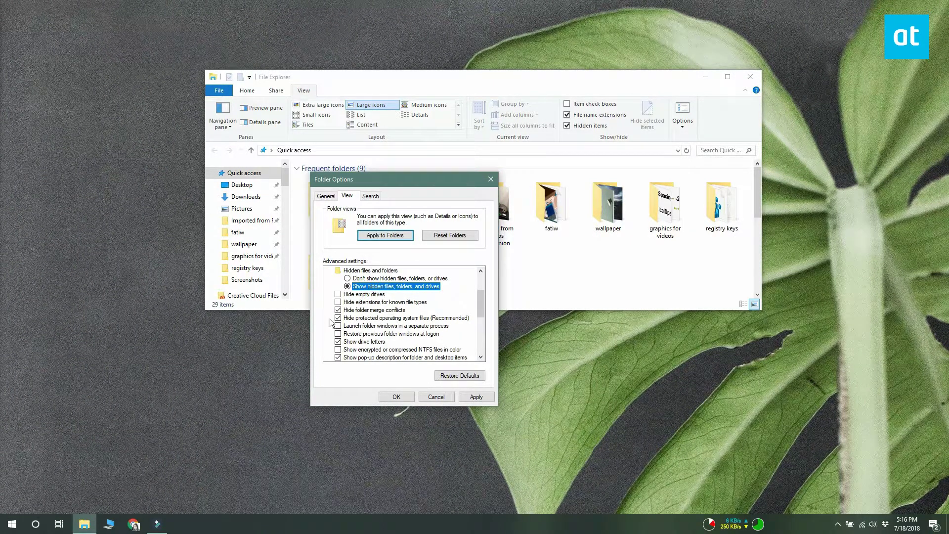
{"action": "left_click", "coordinate": [337, 317]}
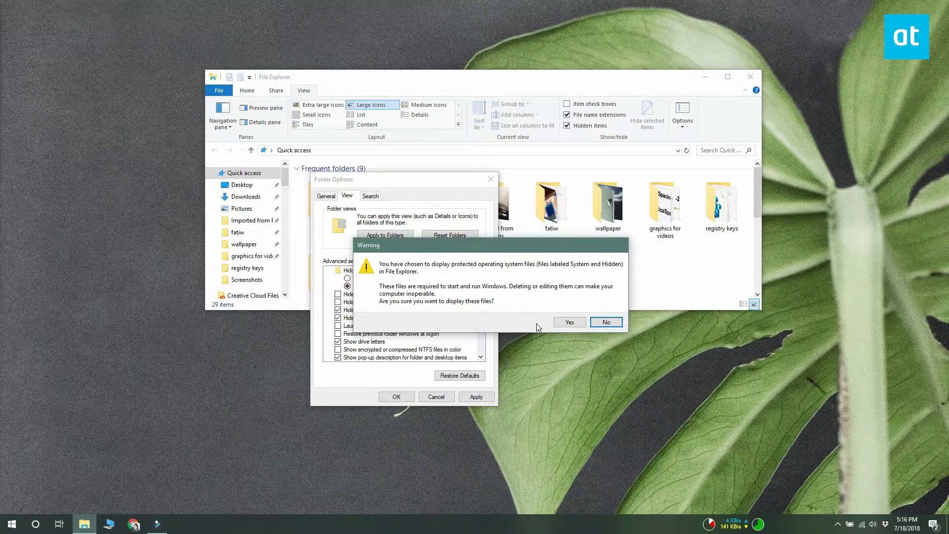
{"action": "left_click", "coordinate": [565, 323]}
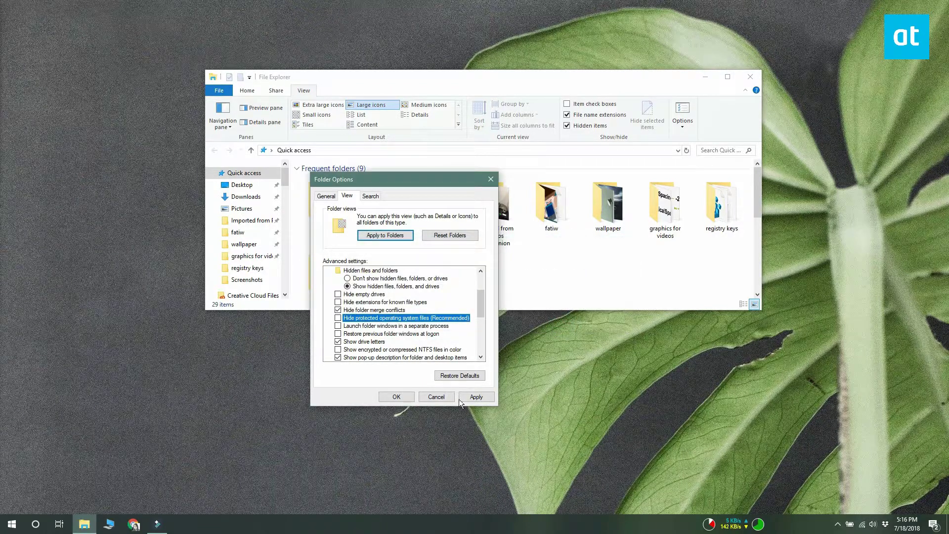
{"action": "left_click", "coordinate": [483, 397]}
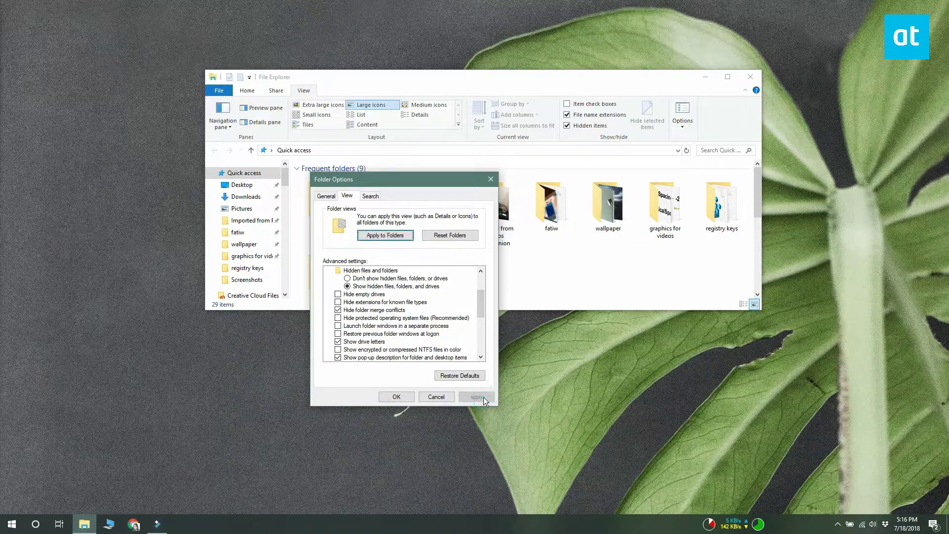
Close Folder Options and browse This PC > Local Disk (C:) into the hidden $Recycle.Bin folder
{"action": "left_click", "coordinate": [392, 399]}
{"action": "scroll", "coordinate": [260, 257], "scroll_direction": "down", "scroll_amount": 1}
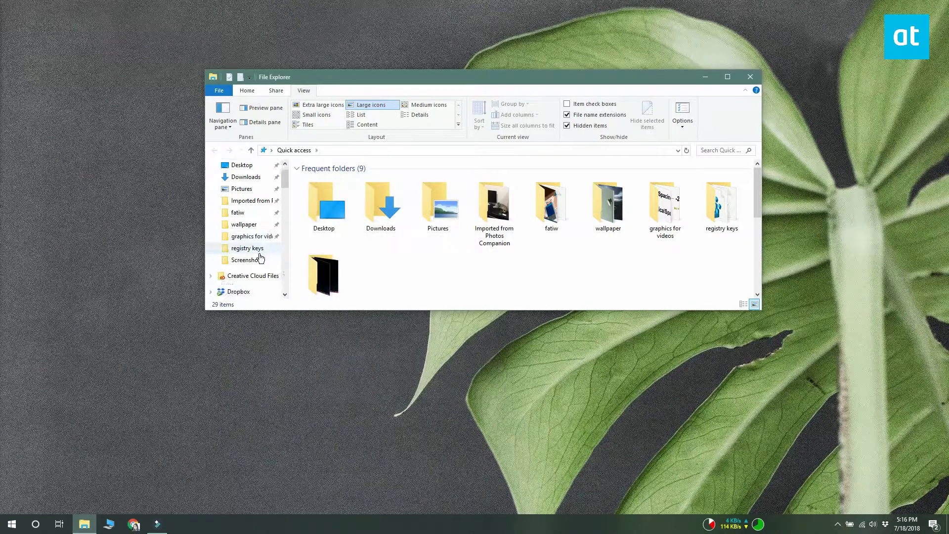
{"action": "scroll", "coordinate": [259, 256], "scroll_direction": "down", "scroll_amount": 1}
{"action": "scroll", "coordinate": [257, 254], "scroll_direction": "down", "scroll_amount": 1}
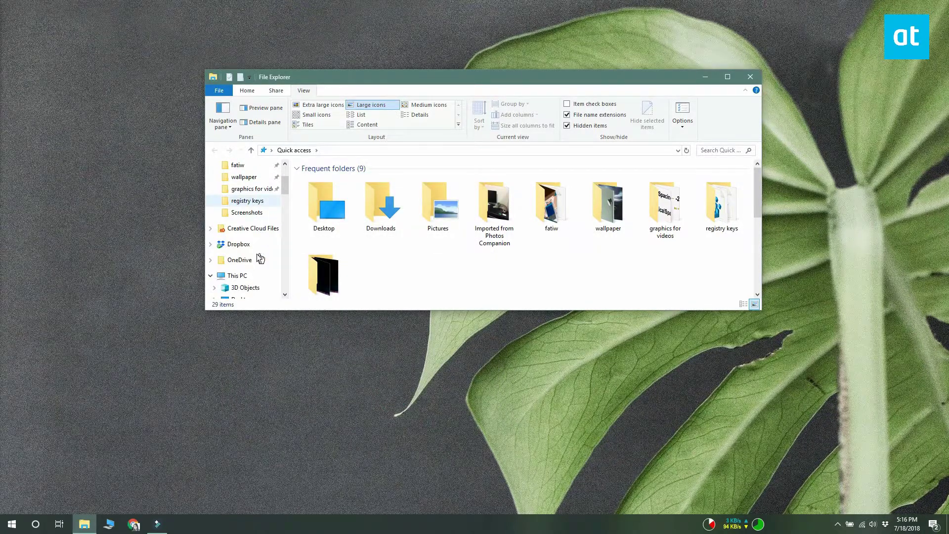
{"action": "left_click", "coordinate": [237, 275]}
{"action": "scroll", "coordinate": [400, 278], "scroll_direction": "down", "scroll_amount": 1}
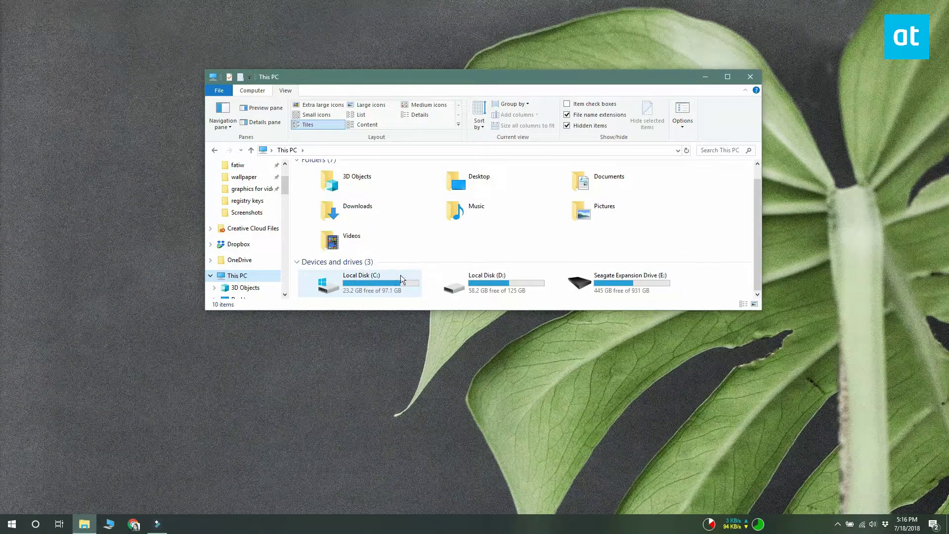
{"action": "double_click", "coordinate": [350, 286]}
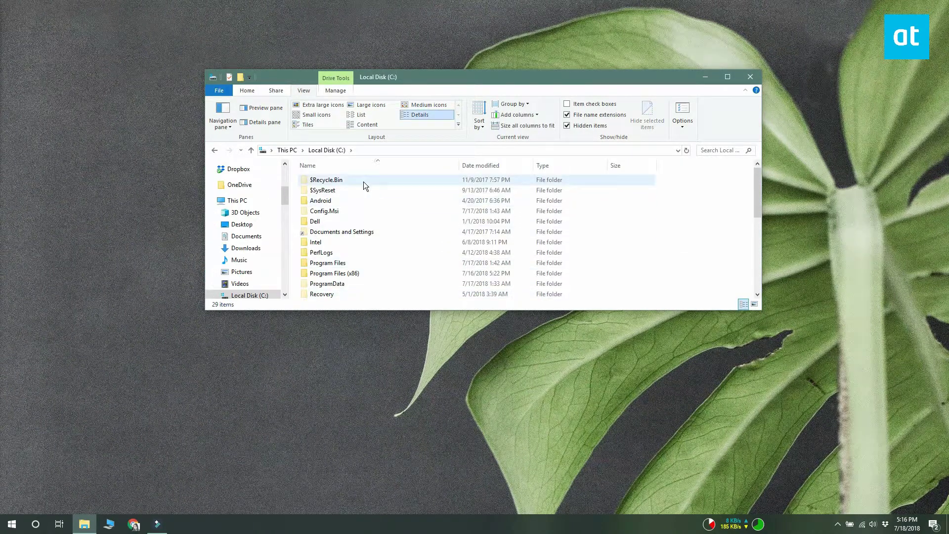
{"action": "right_click", "coordinate": [363, 182]}
{"action": "double_click", "coordinate": [343, 182]}
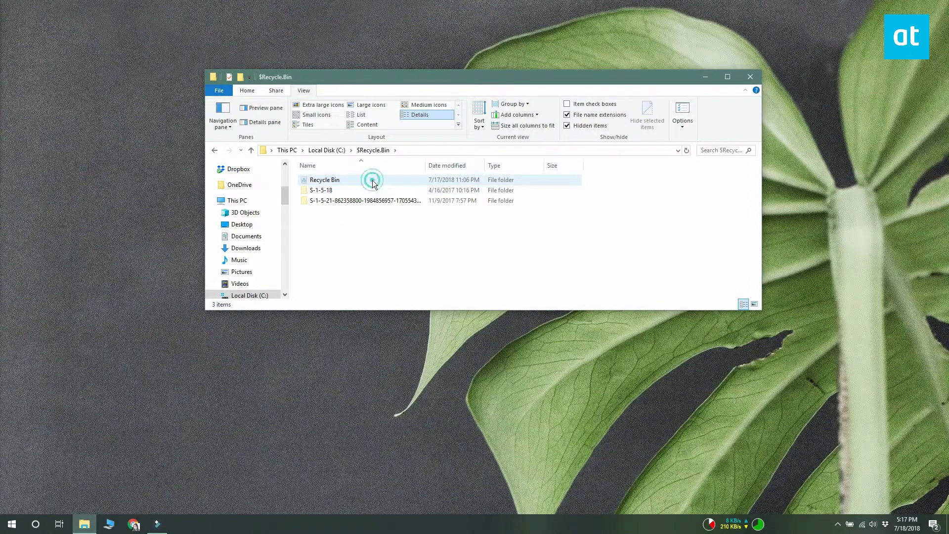
{"action": "right_click", "coordinate": [372, 180]}
{"action": "left_click", "coordinate": [458, 314]}
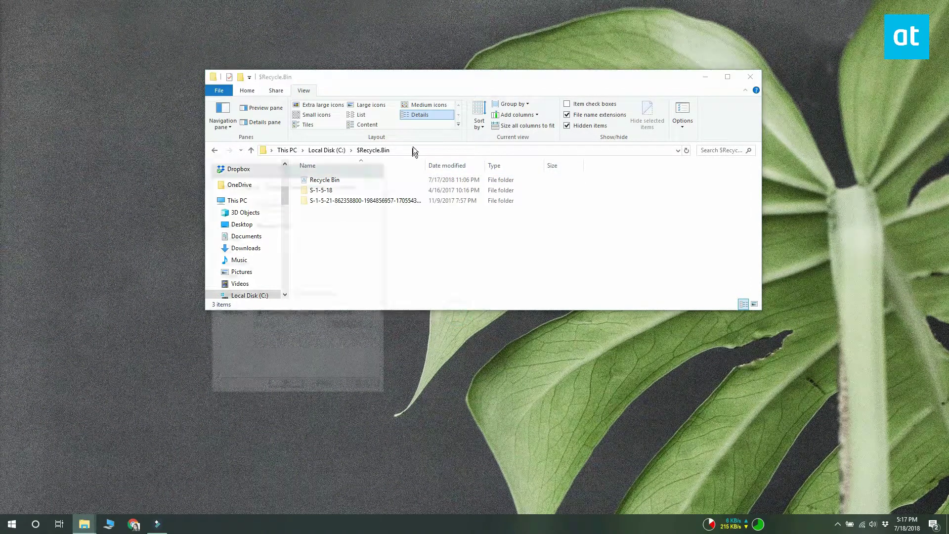
{"action": "left_click_drag", "start_coordinate": [334, 160], "coordinate": [542, 174]}
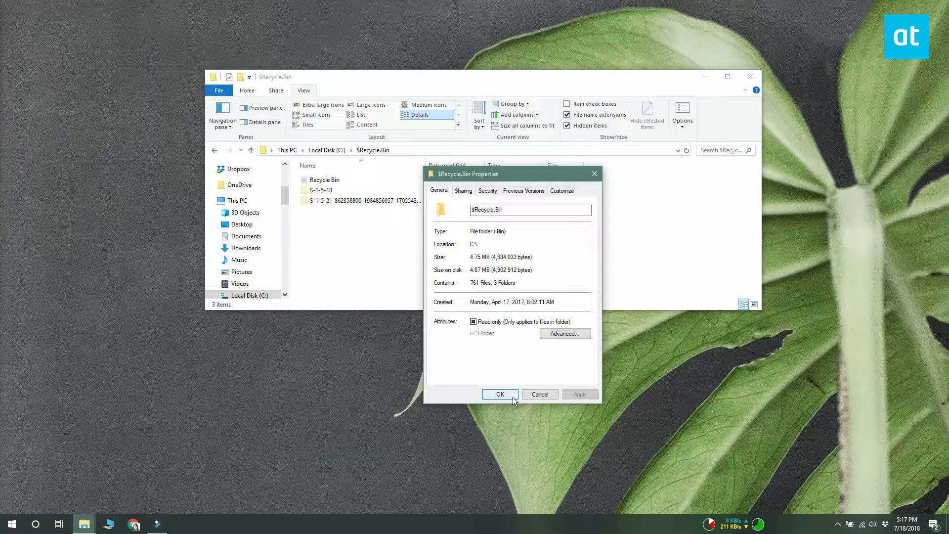
{"action": "left_click", "coordinate": [499, 395]}
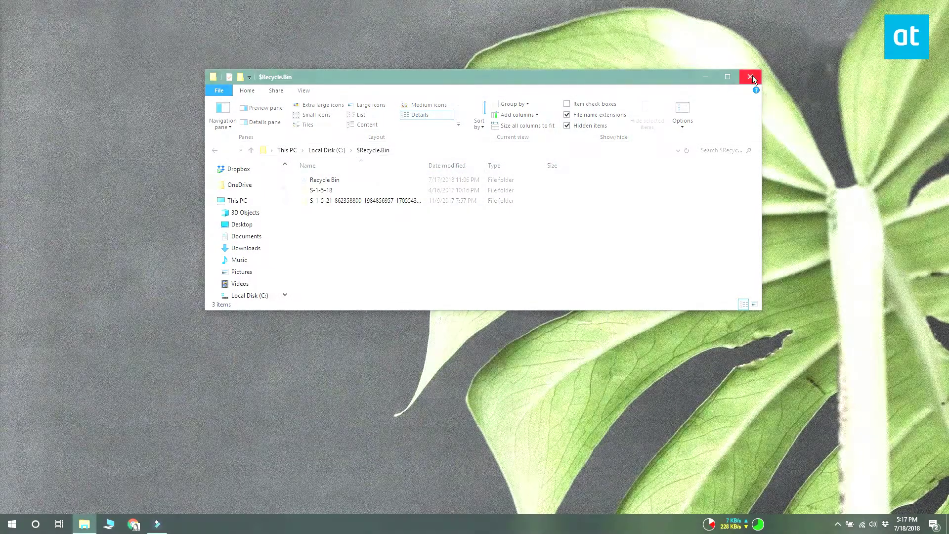